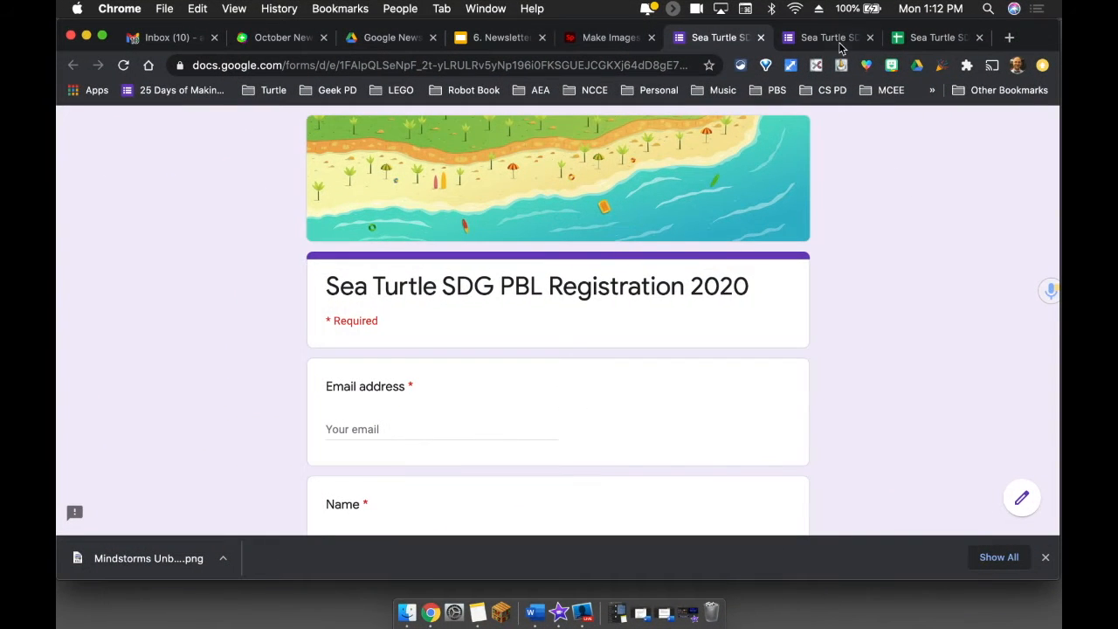
# - Show the responses to the Sea Turtle SDG PBL Registration 2020 form in its editor
pyautogui.click(839, 44)
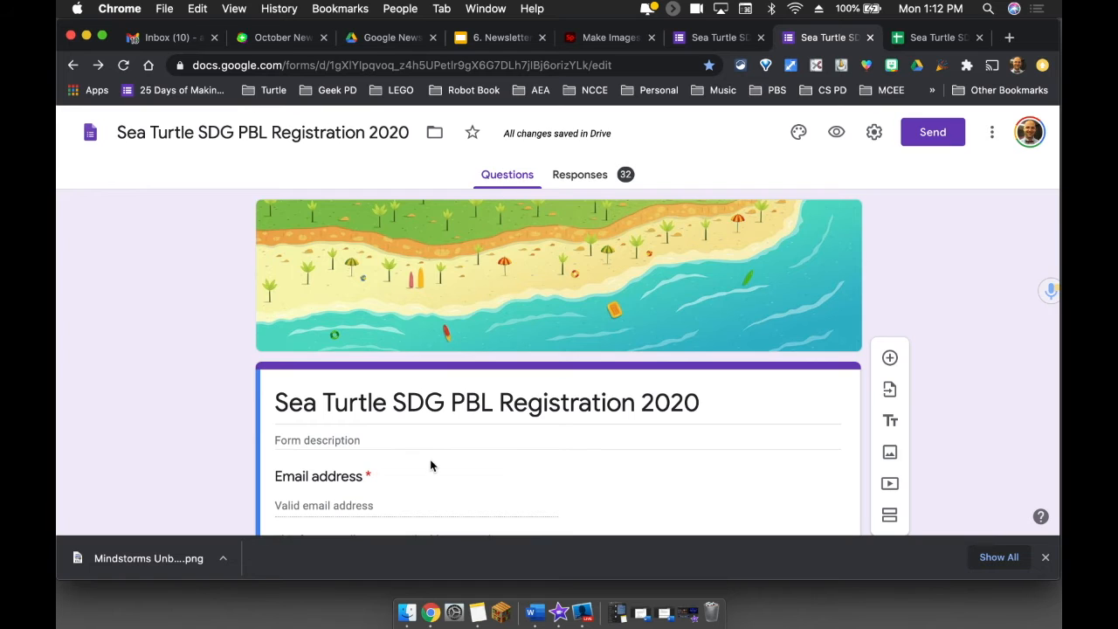
pyautogui.scroll(-10, 431, 466)
pyautogui.scroll(10, 431, 466)
pyautogui.click(601, 179)
pyautogui.scroll(3, 620, 310)
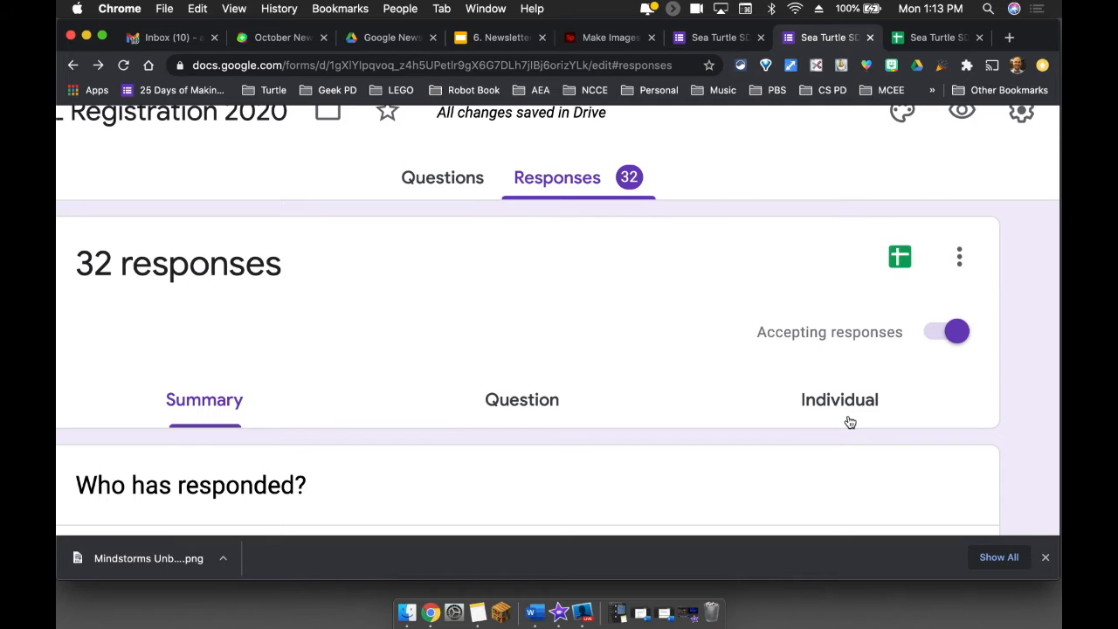
# - Turn on email notifications for new responses to the form
pyautogui.click(959, 260)
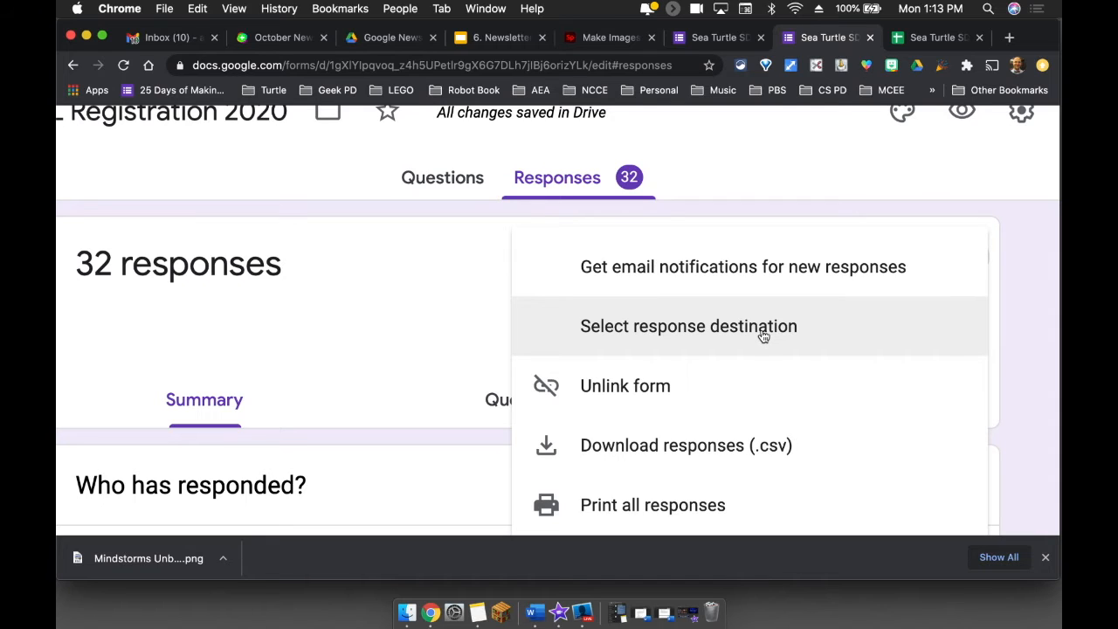
pyautogui.click(689, 275)
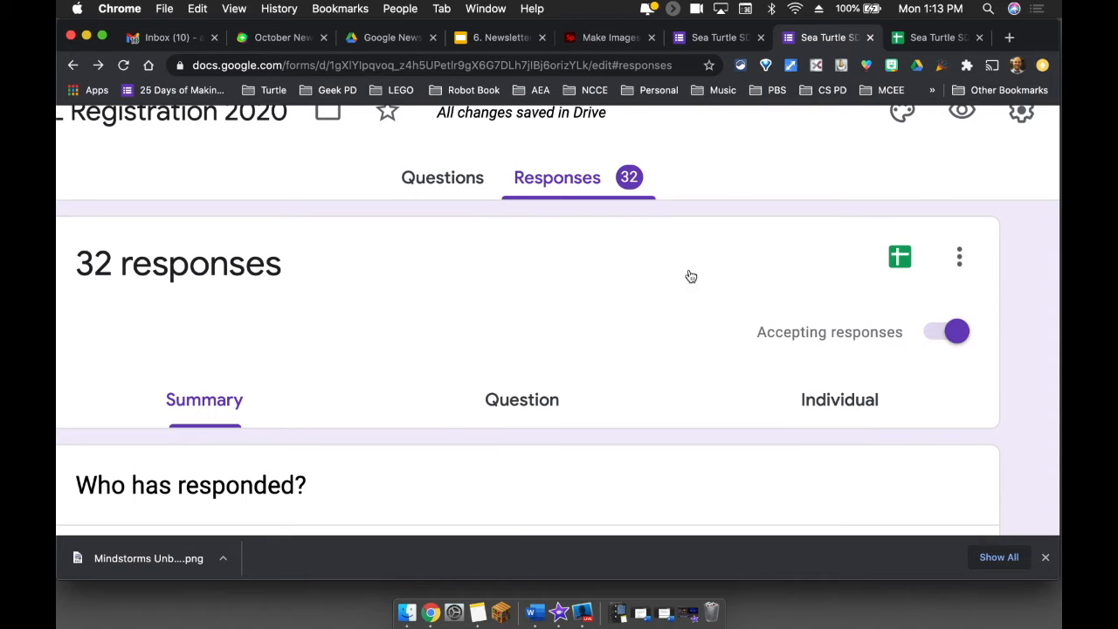
pyautogui.click(959, 256)
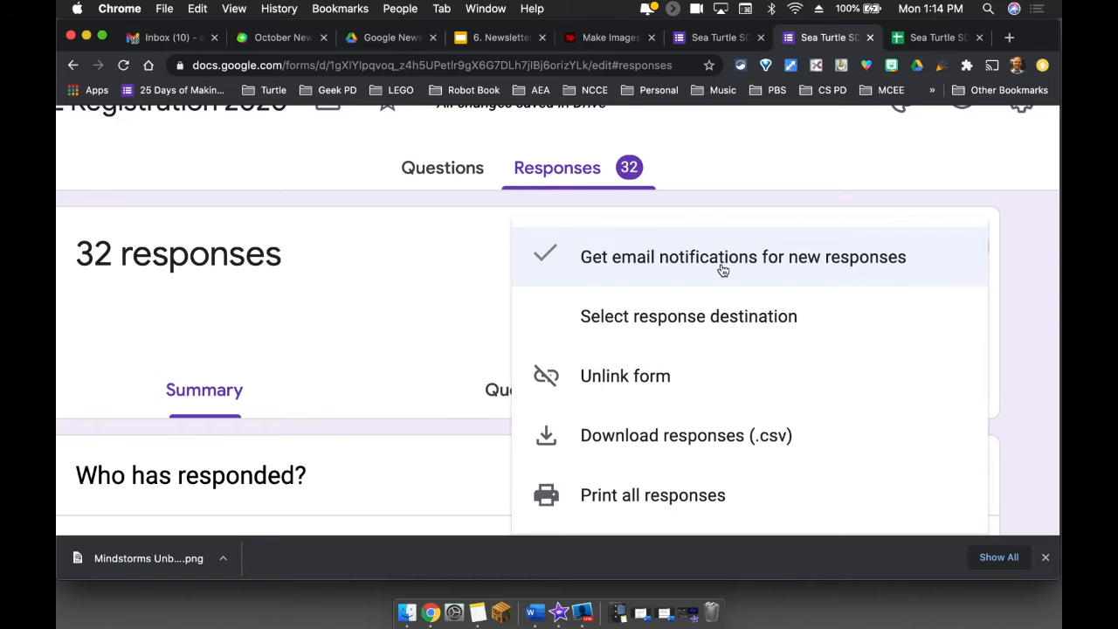
pyautogui.click(723, 266)
pyautogui.click(960, 257)
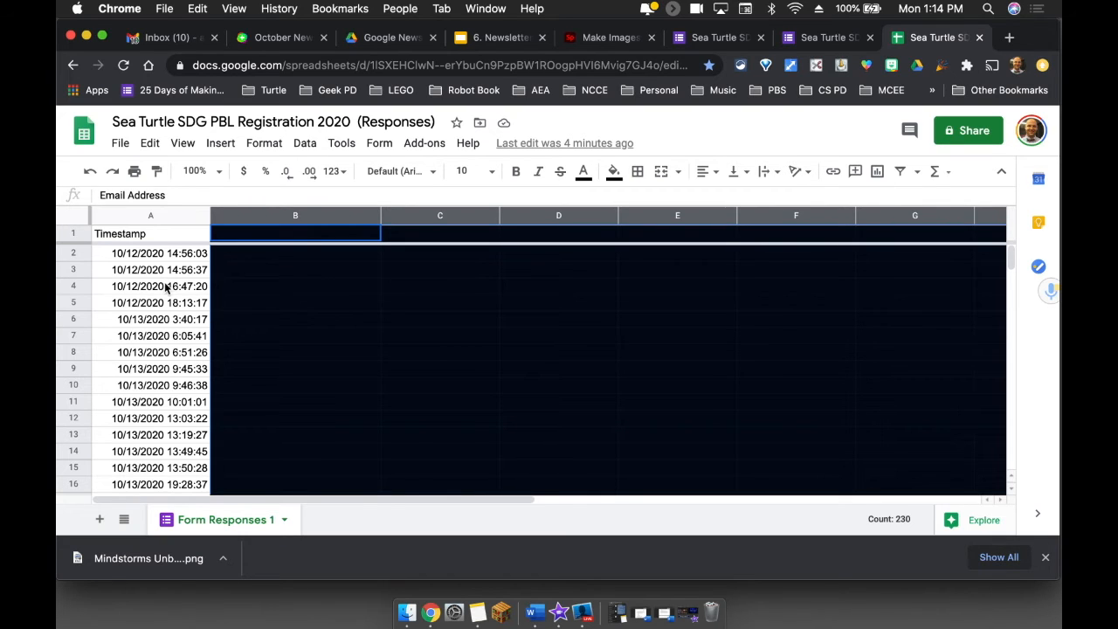
# - Look through the response timestamps in the linked spreadsheet down to the most recent entry in A31
pyautogui.scroll(-5, 161, 323)
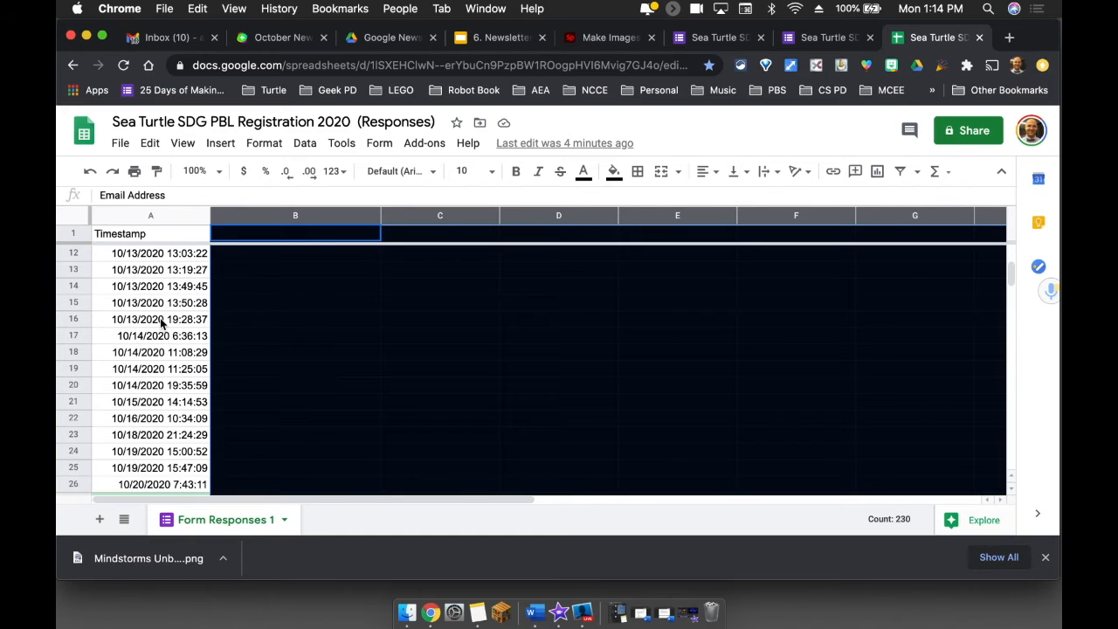
pyautogui.scroll(-3, 160, 323)
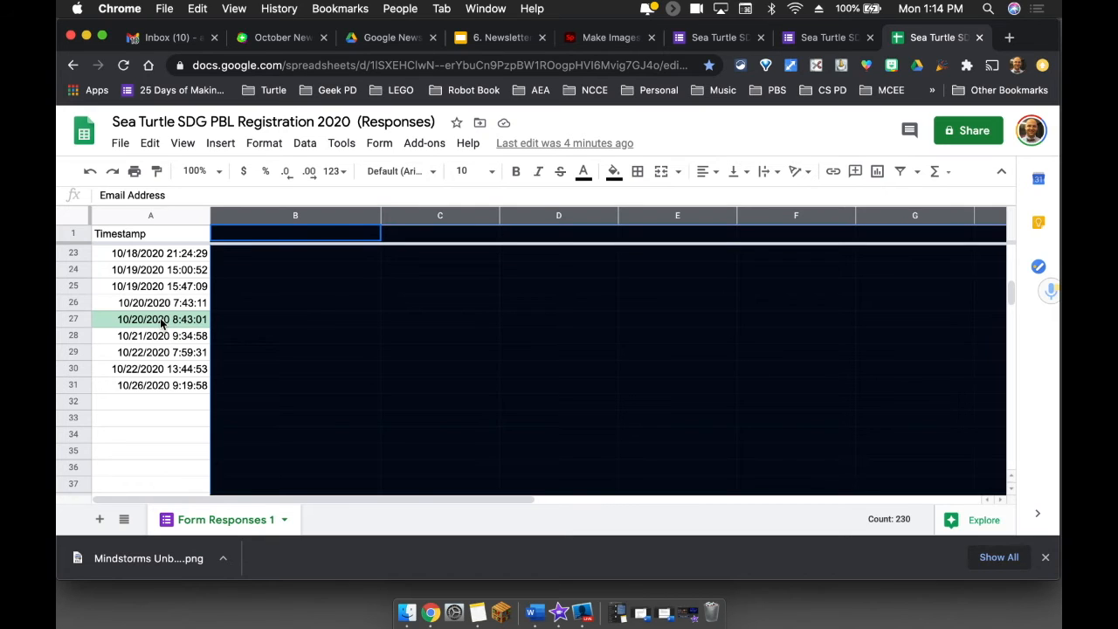
pyautogui.click(130, 392)
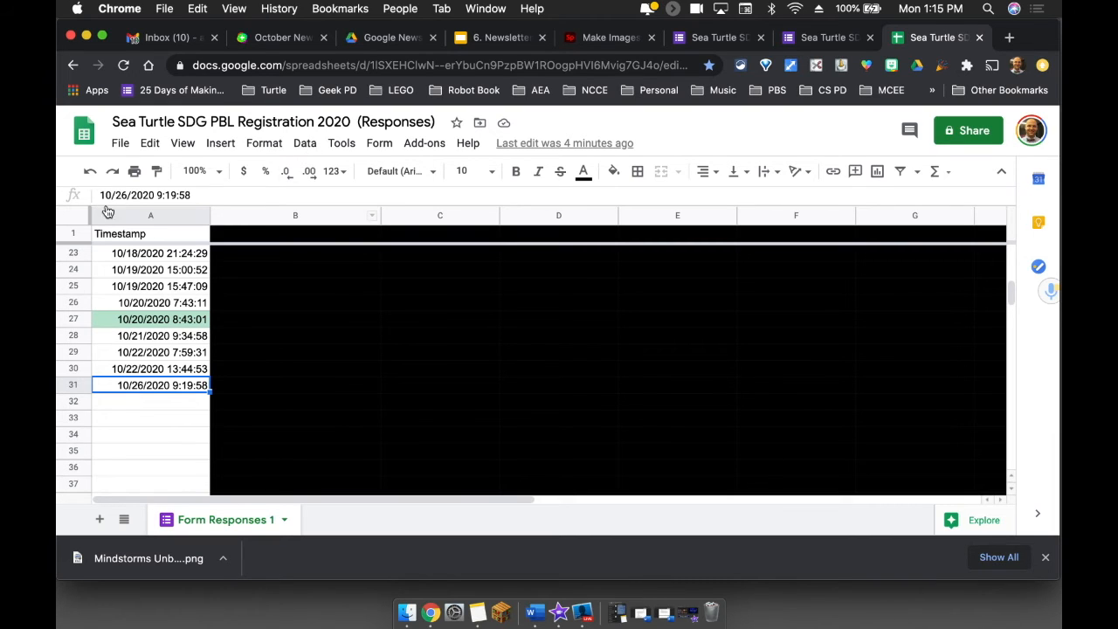
pyautogui.click(307, 143)
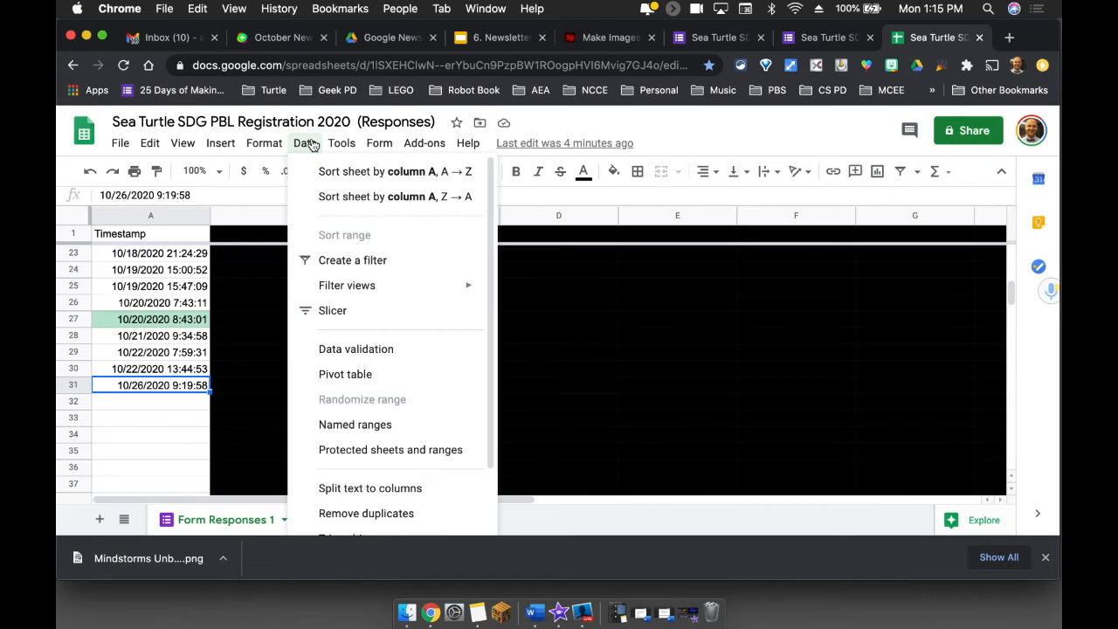
pyautogui.moveTo(271, 150)
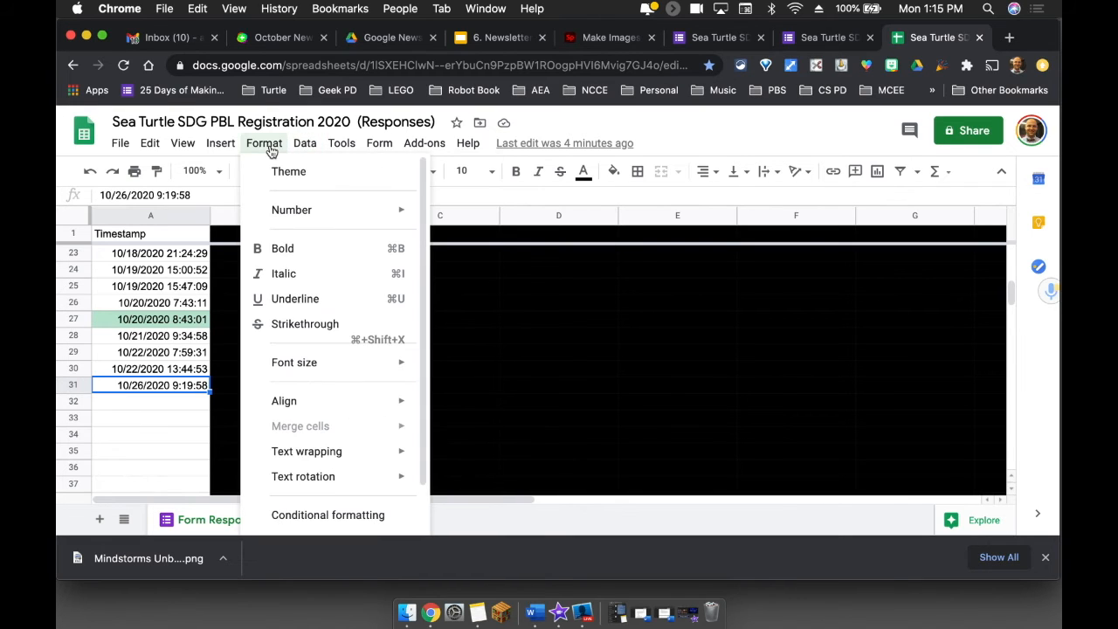
pyautogui.click(297, 515)
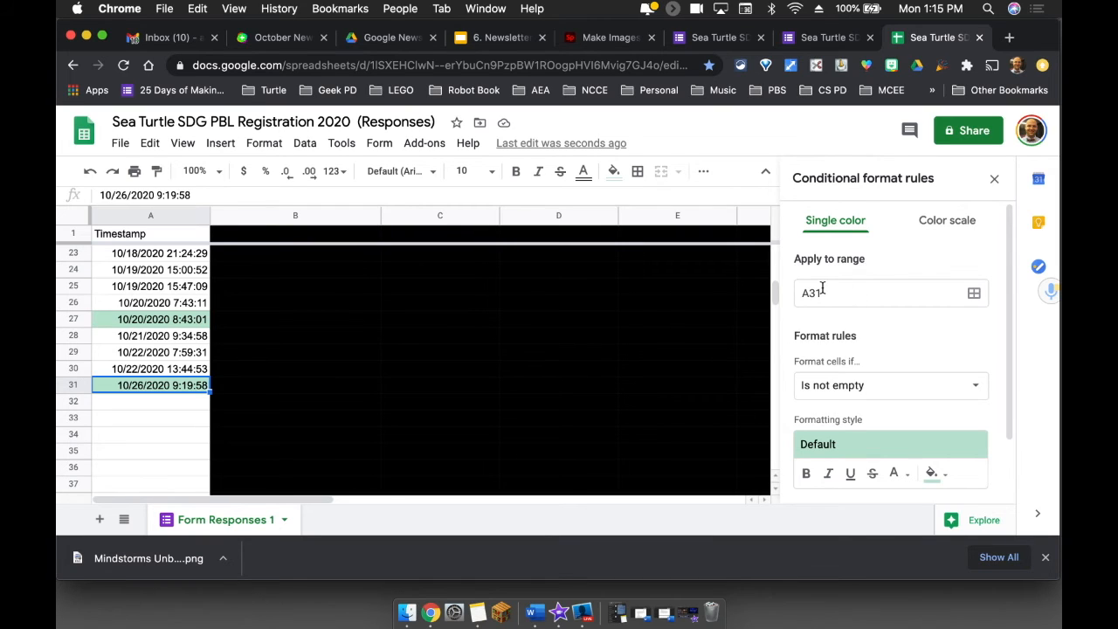
pyautogui.click(122, 222)
# - Select the whole sheet and remove its conditional format rules for cells A27 and A31
pyautogui.click(72, 216)
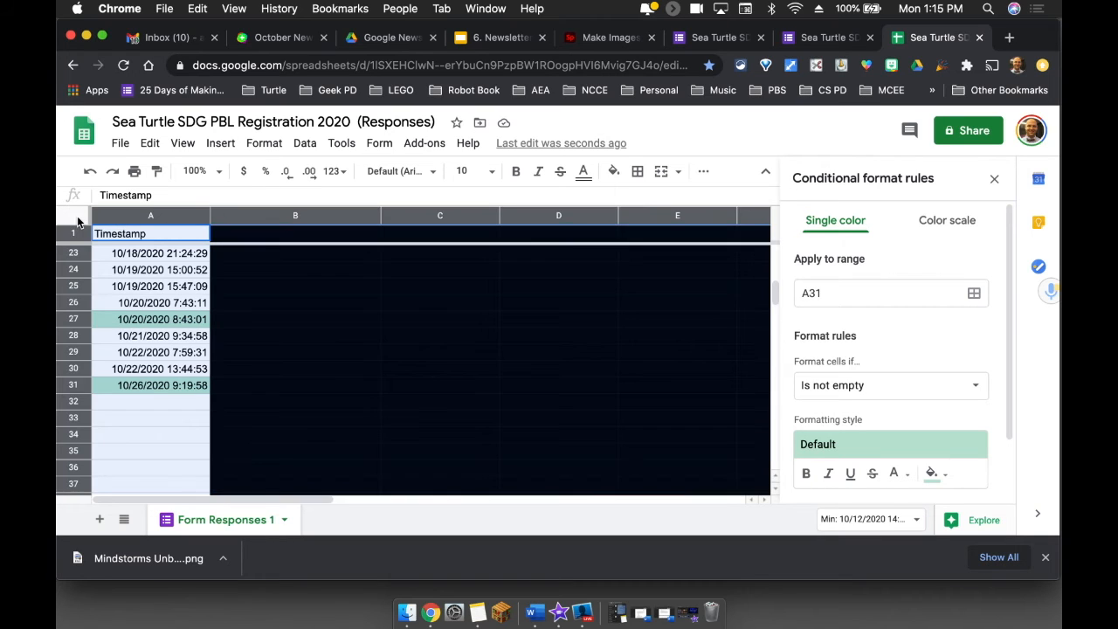
pyautogui.click(997, 181)
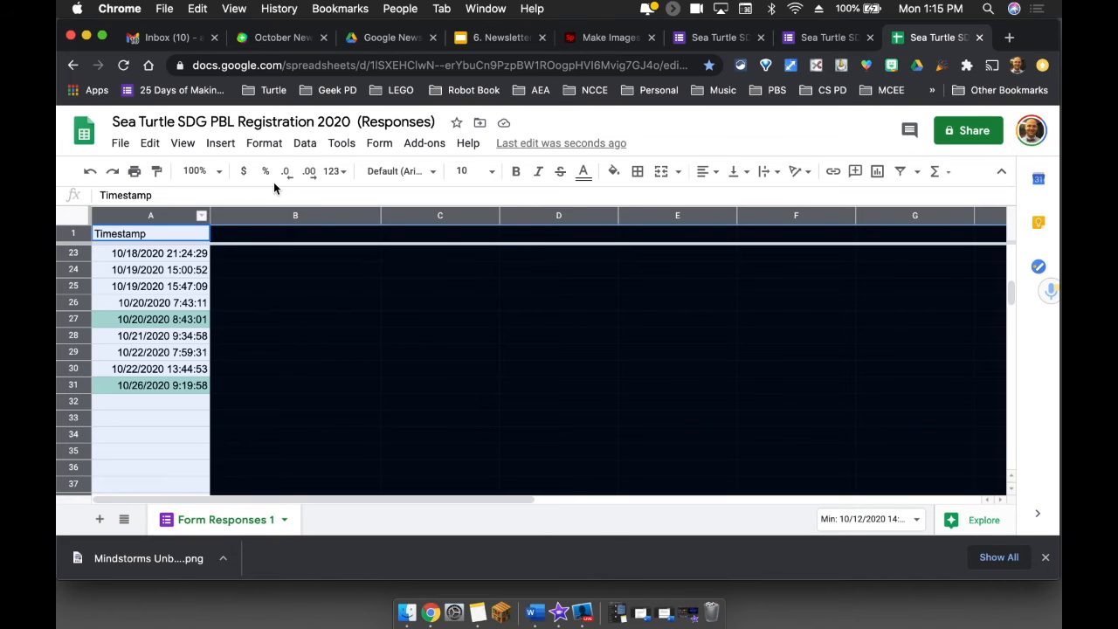
pyautogui.click(264, 142)
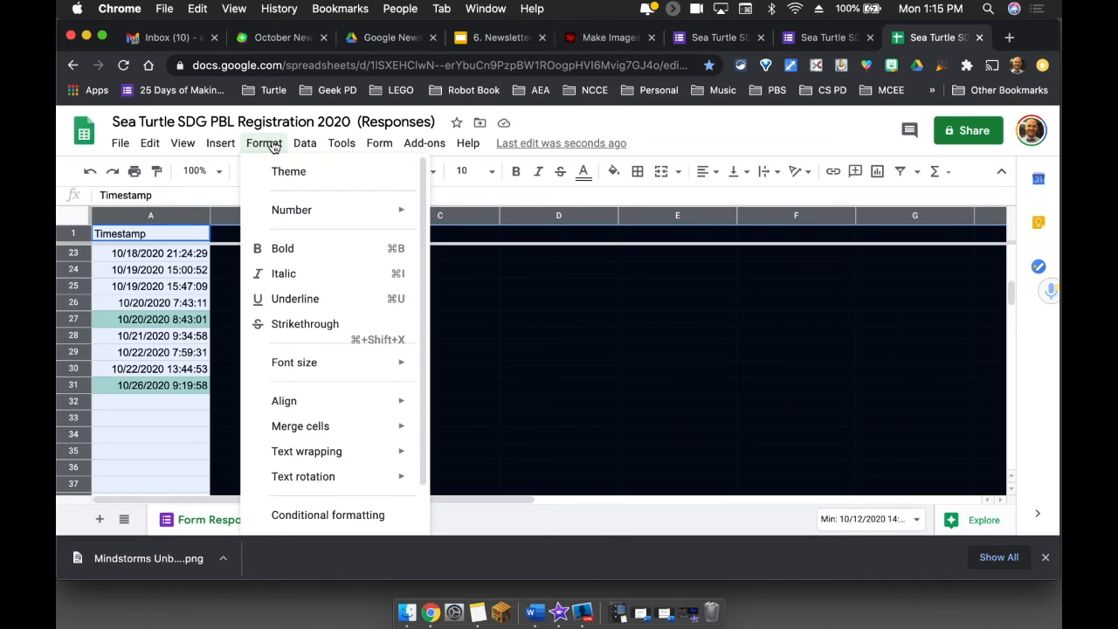
pyautogui.click(297, 516)
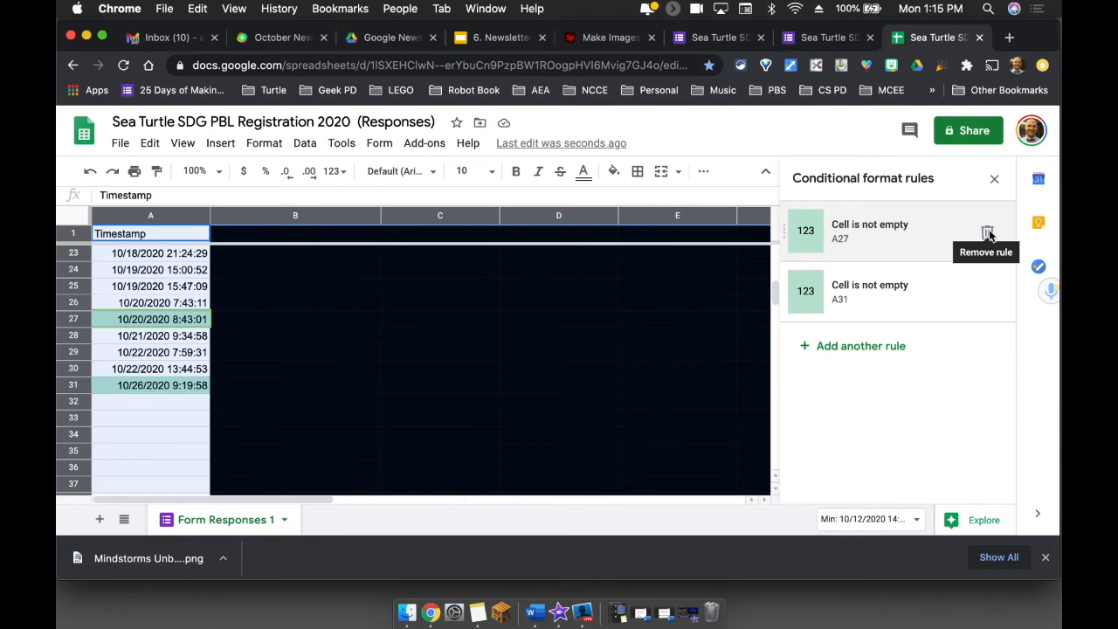
pyautogui.click(988, 234)
pyautogui.click(988, 234)
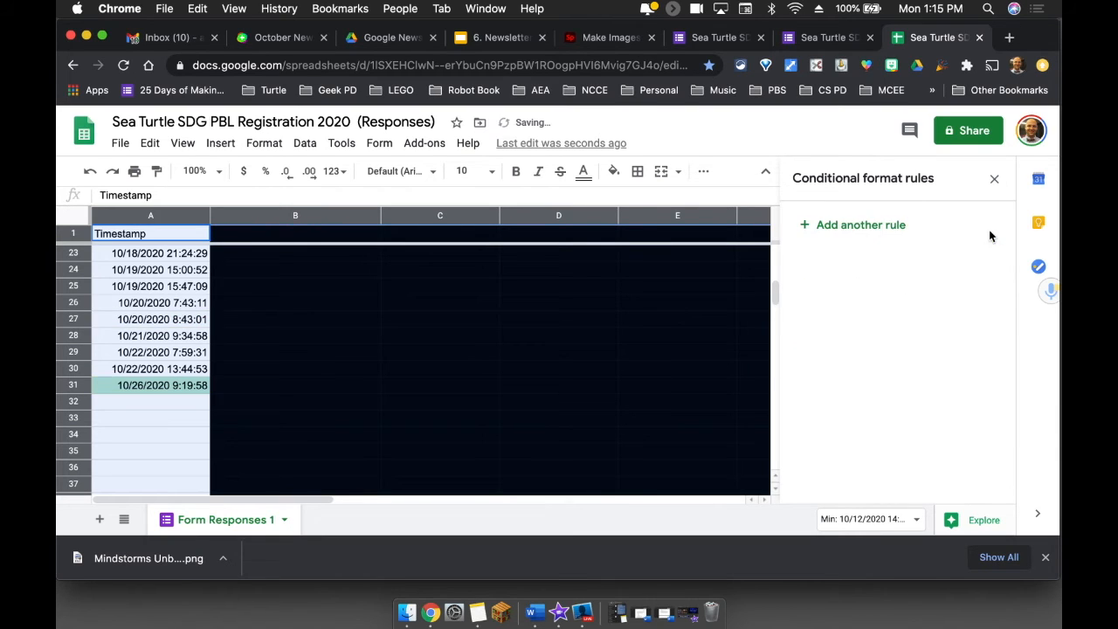
# - Add a conditional format rule for A1:O130 with the condition "Date is after"
pyautogui.click(843, 226)
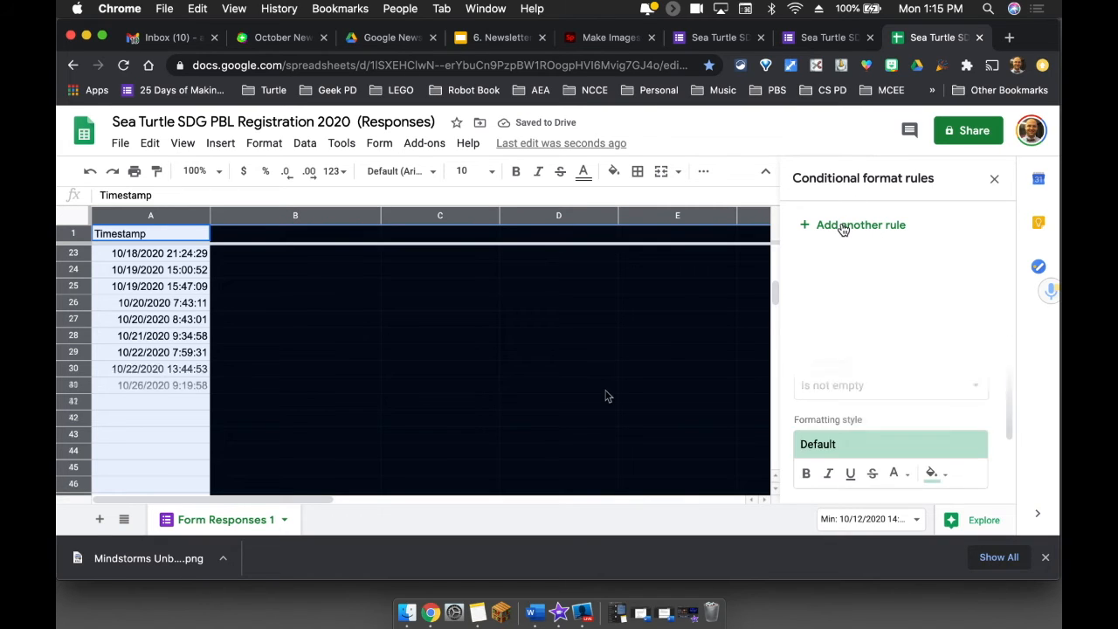
pyautogui.scroll(-3, 608, 396)
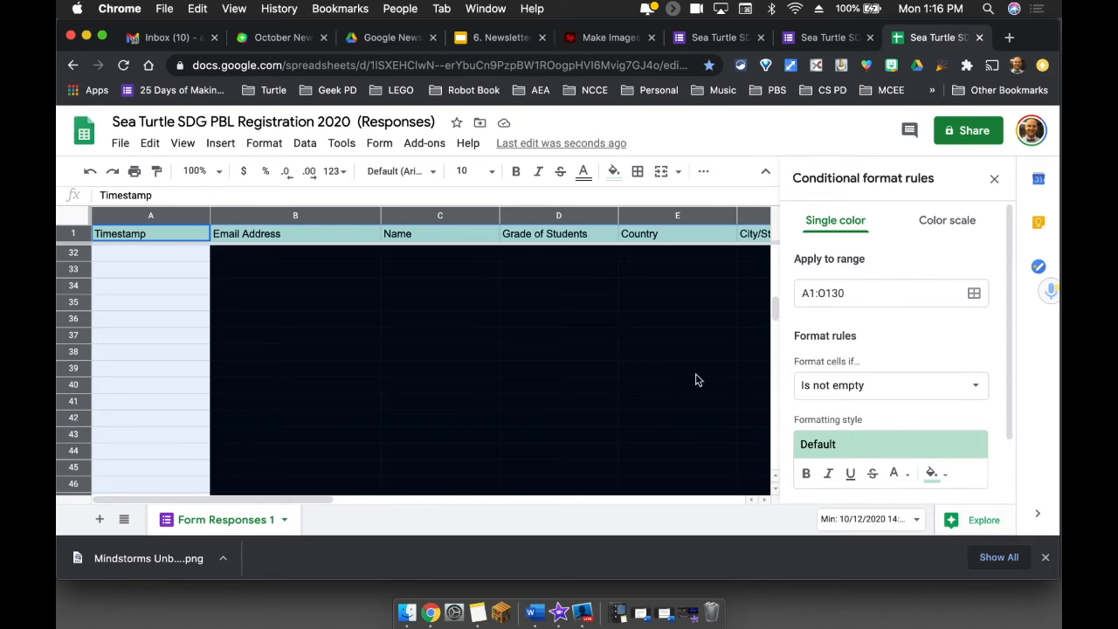
pyautogui.click(841, 388)
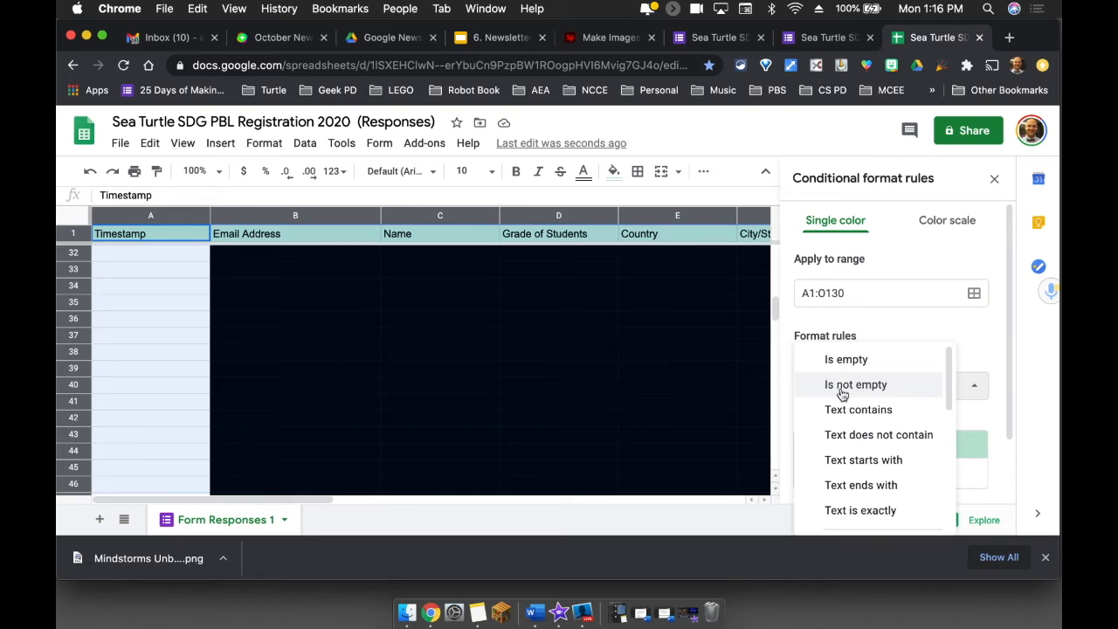
pyautogui.click(958, 332)
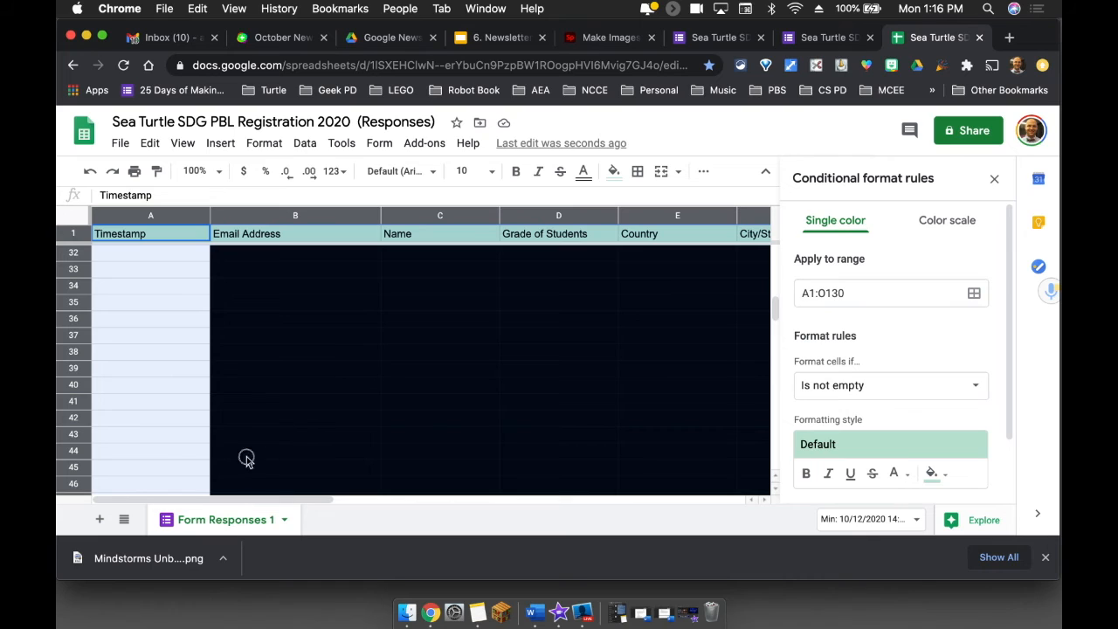
pyautogui.click(972, 389)
pyautogui.scroll(-5, 869, 481)
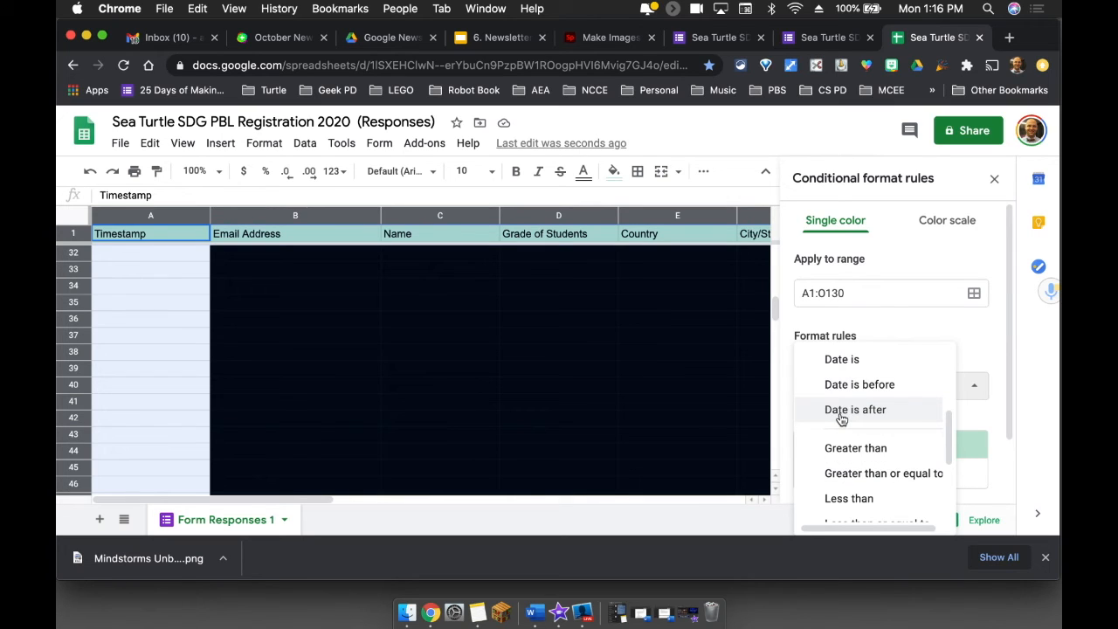
pyautogui.click(841, 410)
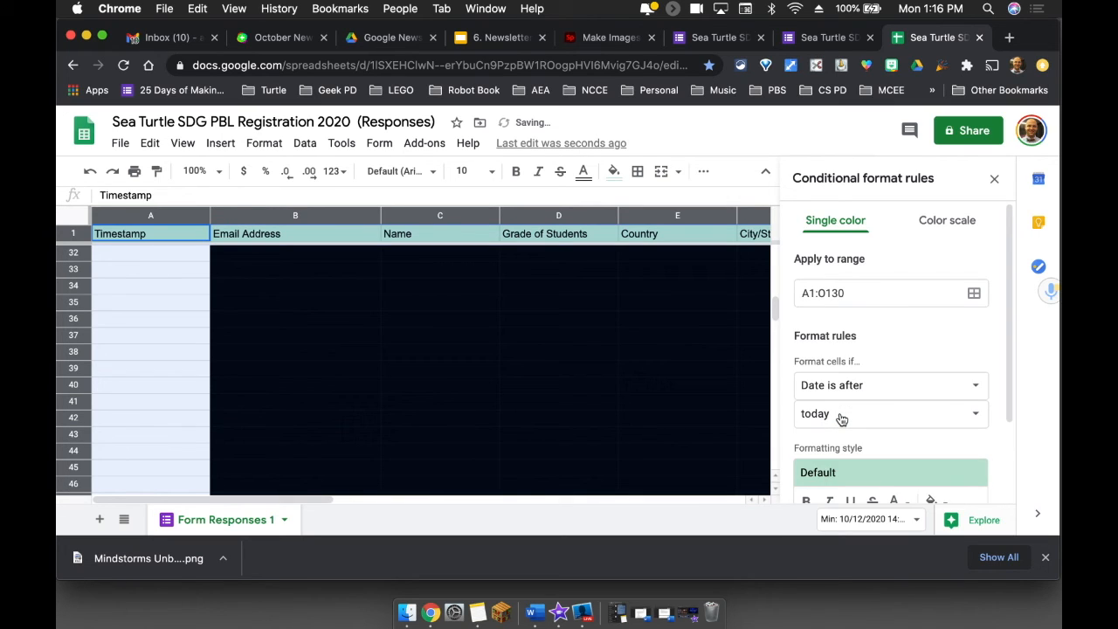
# - Make the rule compare against an exact date of 10/25/20
pyautogui.click(840, 415)
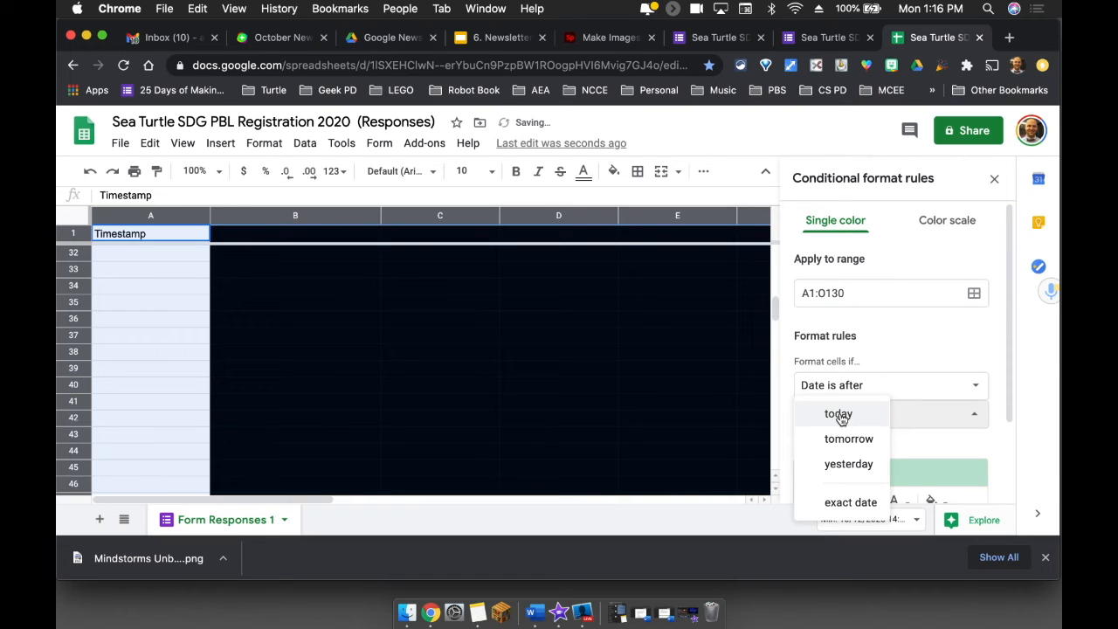
pyautogui.click(840, 503)
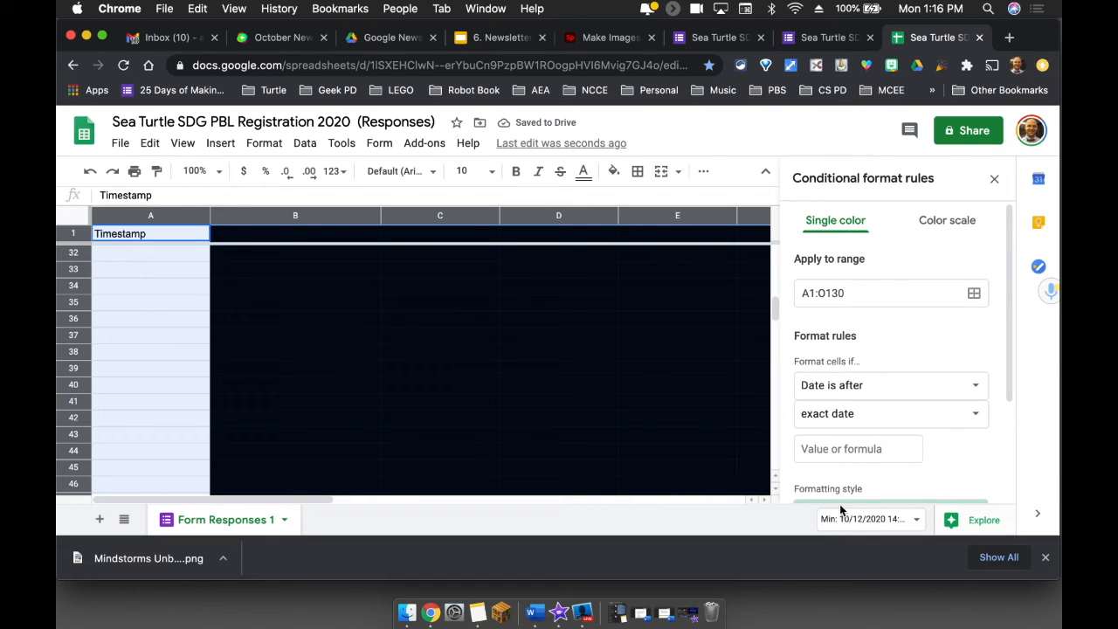
pyautogui.click(836, 449)
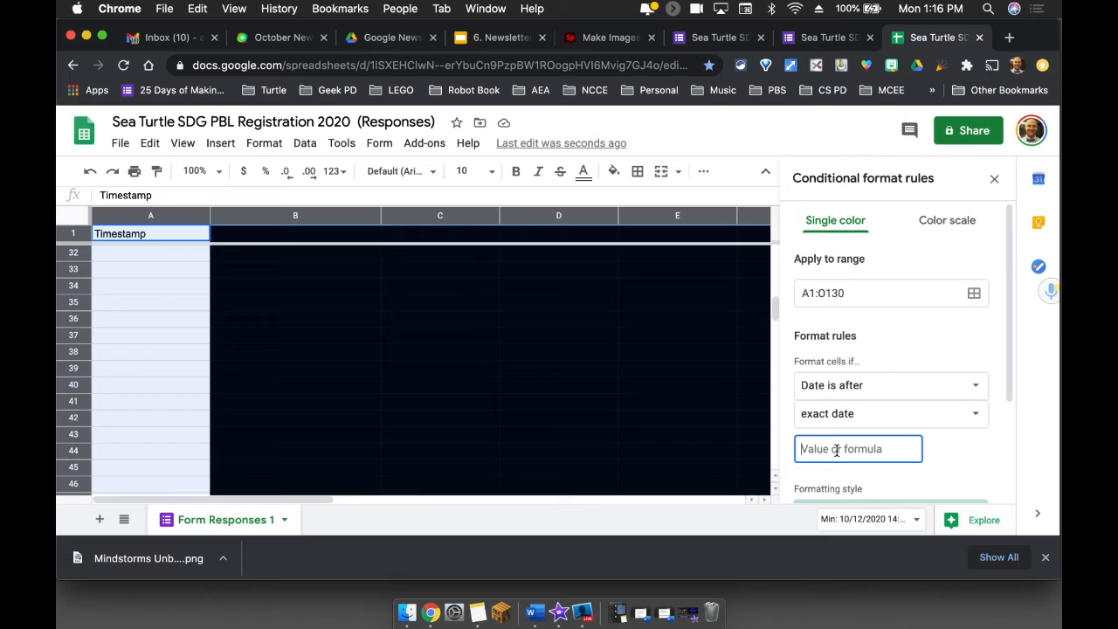
pyautogui.write('10/16')
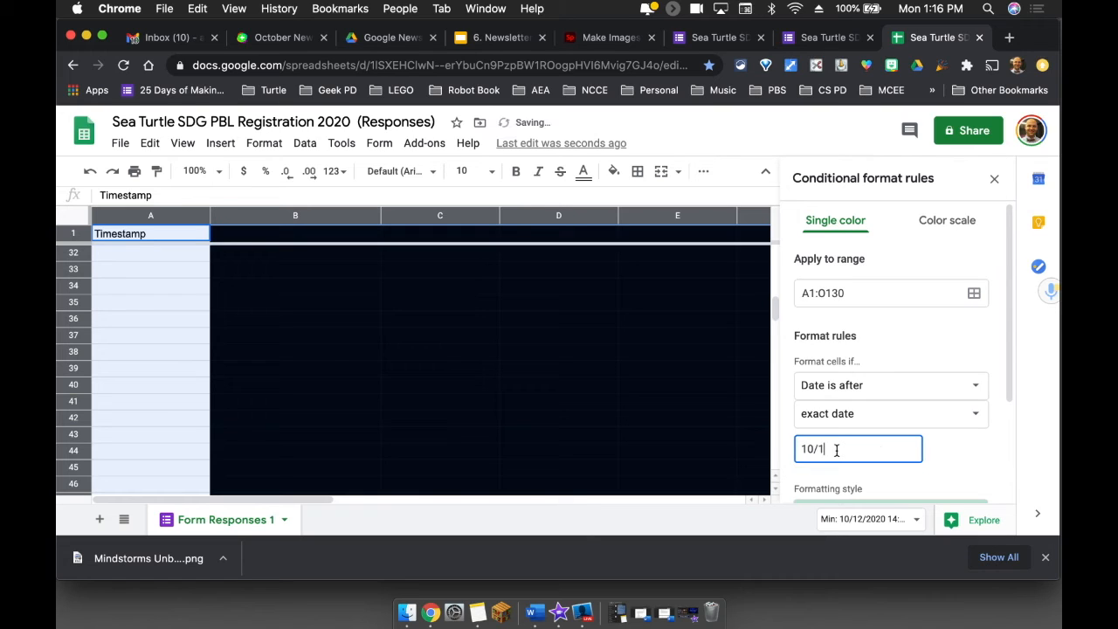
pyautogui.press('BackSpace')
pyautogui.press('BackSpace')
pyautogui.write('25/20')
# - Give the rule a red fill, save it, and check the timestamp column for highlighted entries
pyautogui.scroll(-3, 952, 450)
pyautogui.click(937, 425)
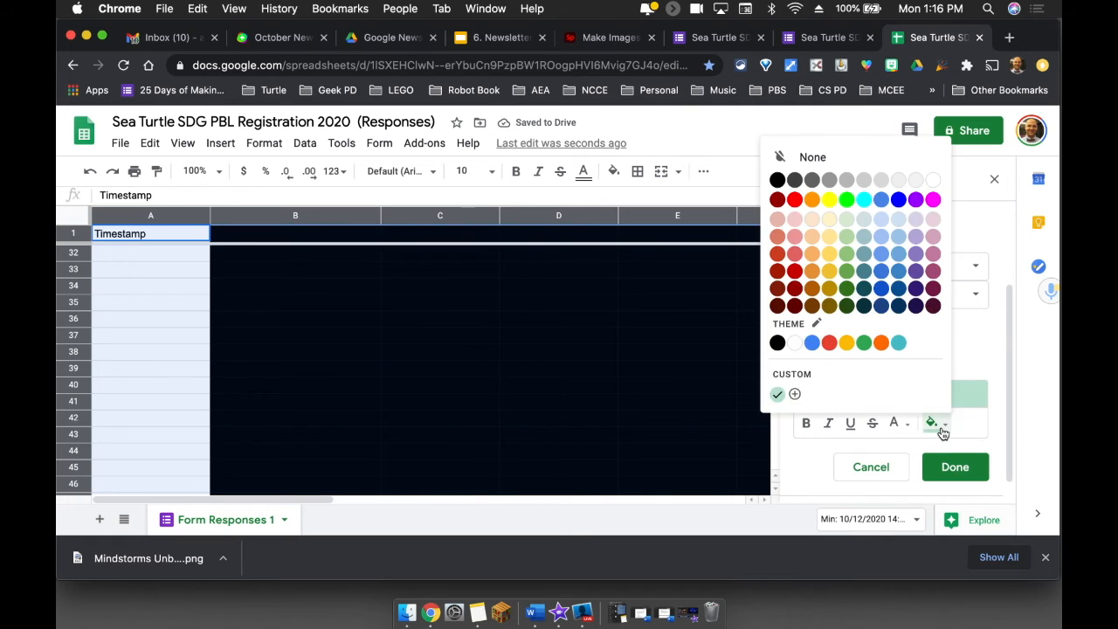
pyautogui.click(796, 201)
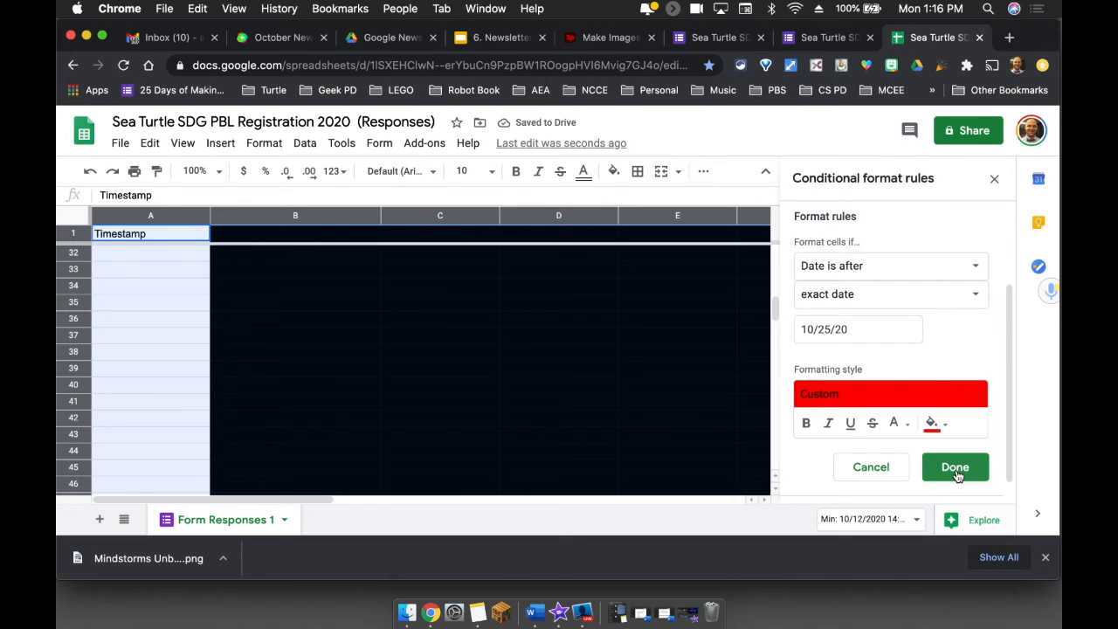
pyautogui.scroll(1, 926, 375)
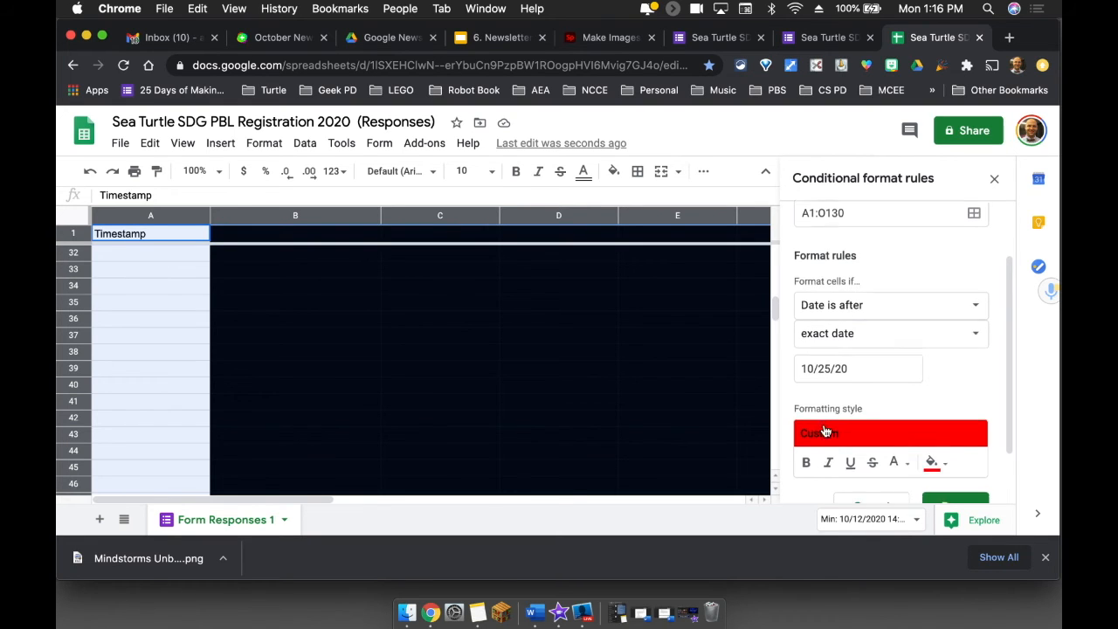
pyautogui.scroll(-1, 824, 427)
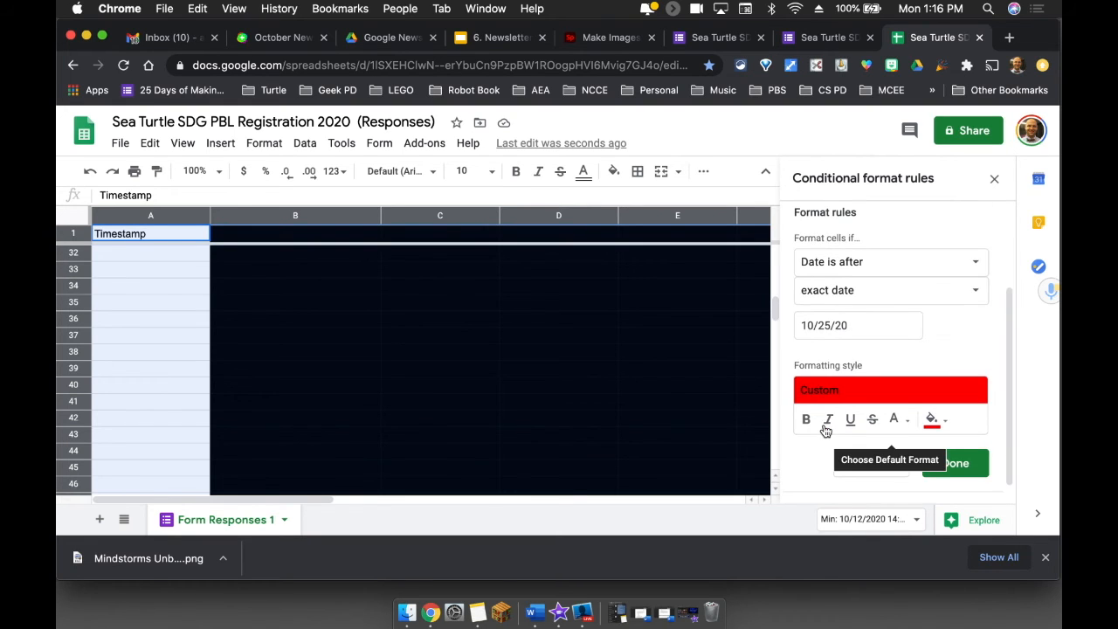
pyautogui.click(962, 470)
pyautogui.scroll(5, 429, 347)
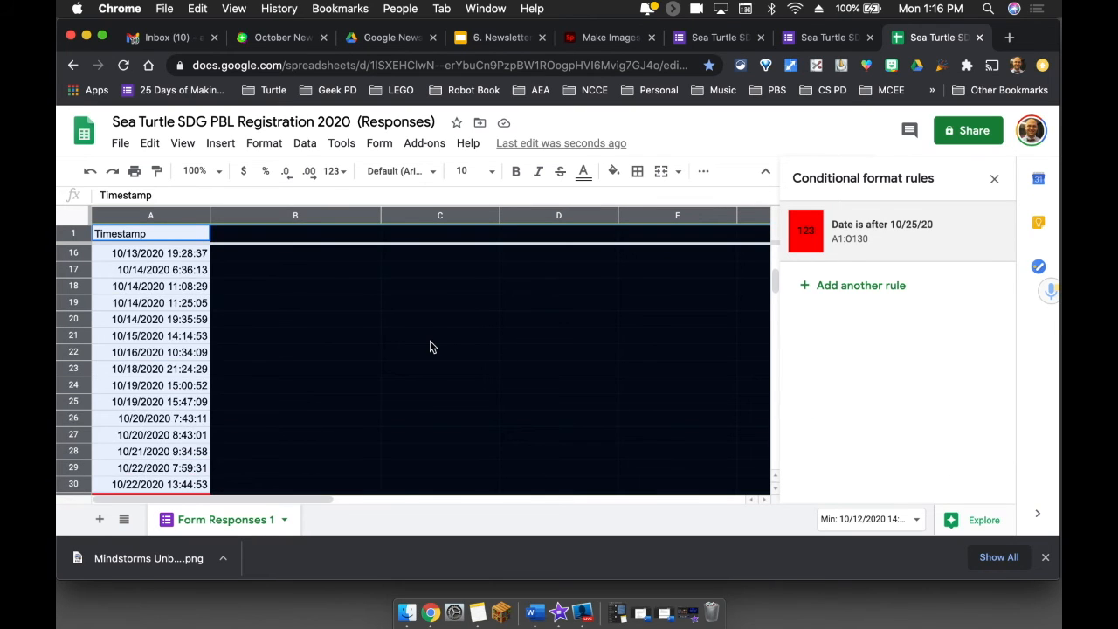
pyautogui.scroll(-3, 430, 347)
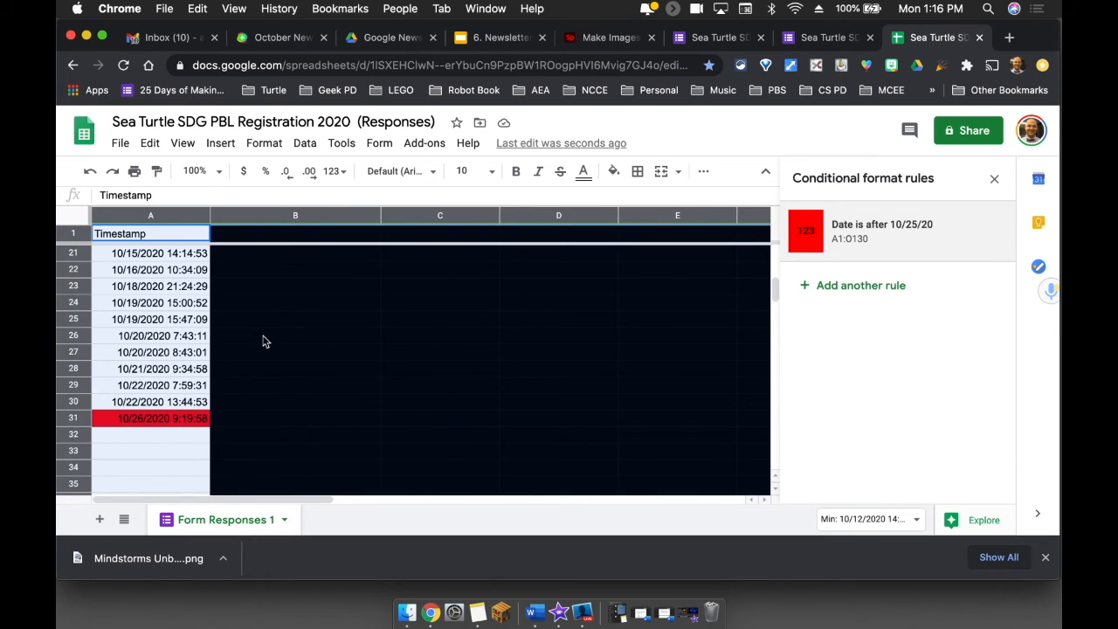